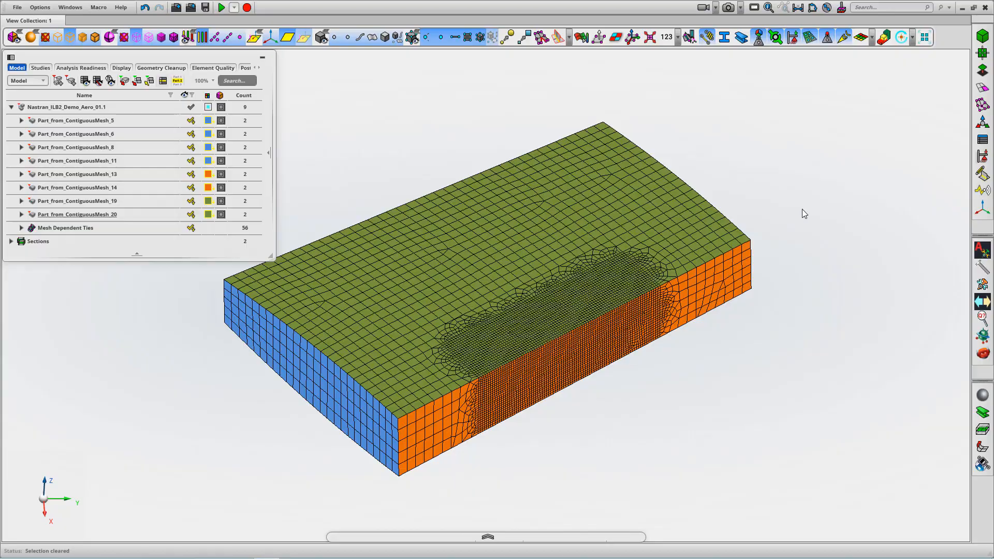
# Step: Hide the skin parts Part_from_ContiguousMesh_19 and Part_from_ContiguousMesh_20 to examine the internal ribs and spars, and show both parts again
pyautogui.moveTo(802, 212); pyautogui.dragTo(780, 202, button='middle')
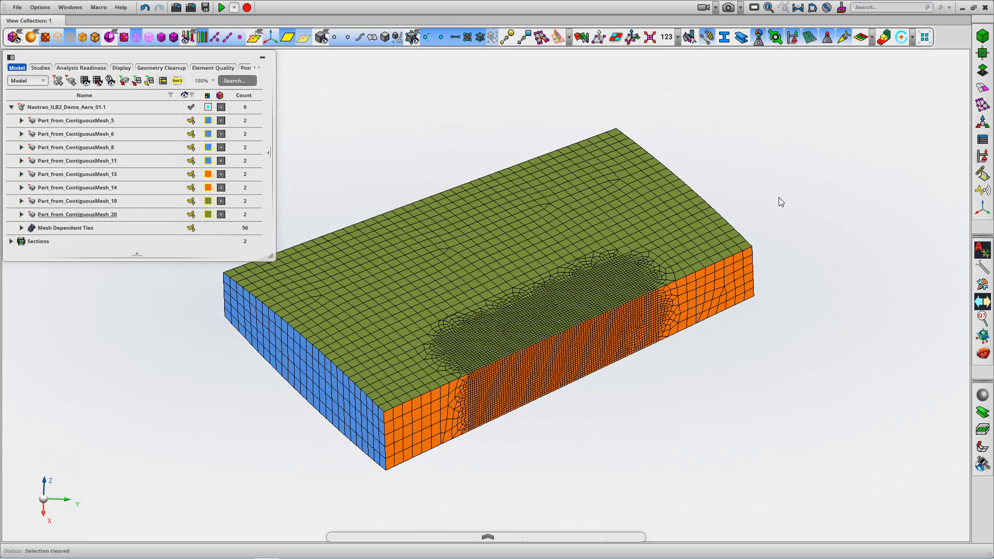
pyautogui.click(195, 205)
pyautogui.click(197, 216)
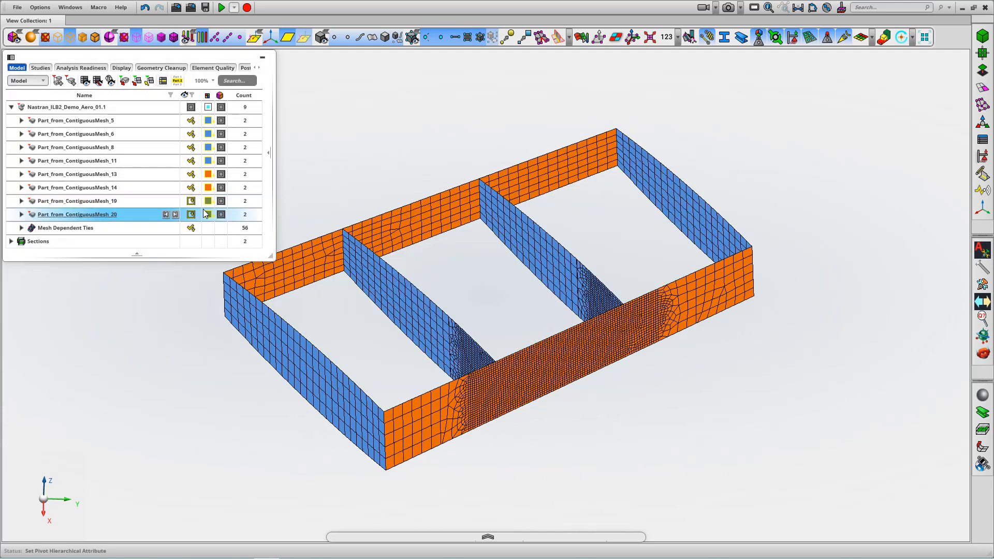
pyautogui.moveTo(411, 153)
pyautogui.mouseDown(button='middle')
pyautogui.moveTo(397, 172)
pyautogui.moveTo(414, 149)
pyautogui.mouseUp(button='middle')
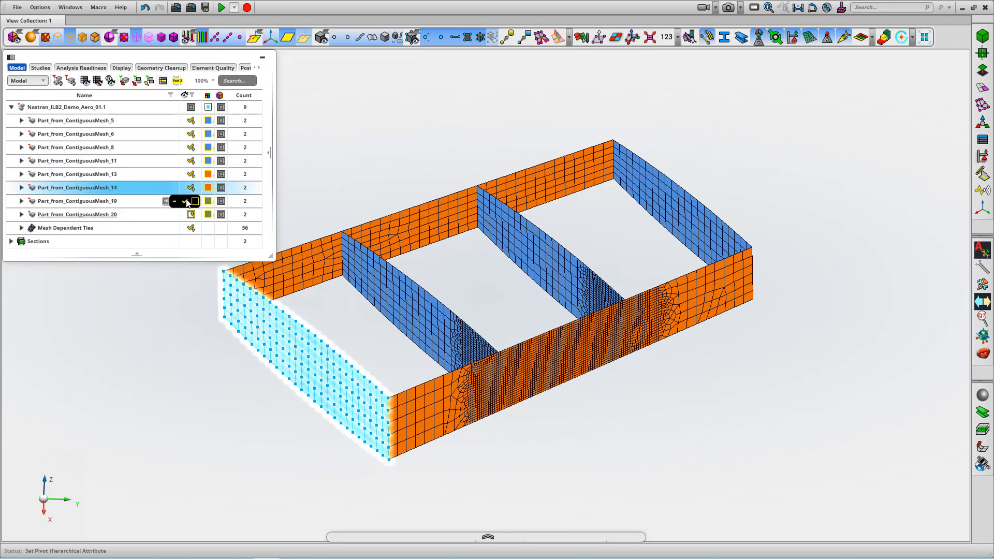
pyautogui.click(185, 201)
pyautogui.click(185, 215)
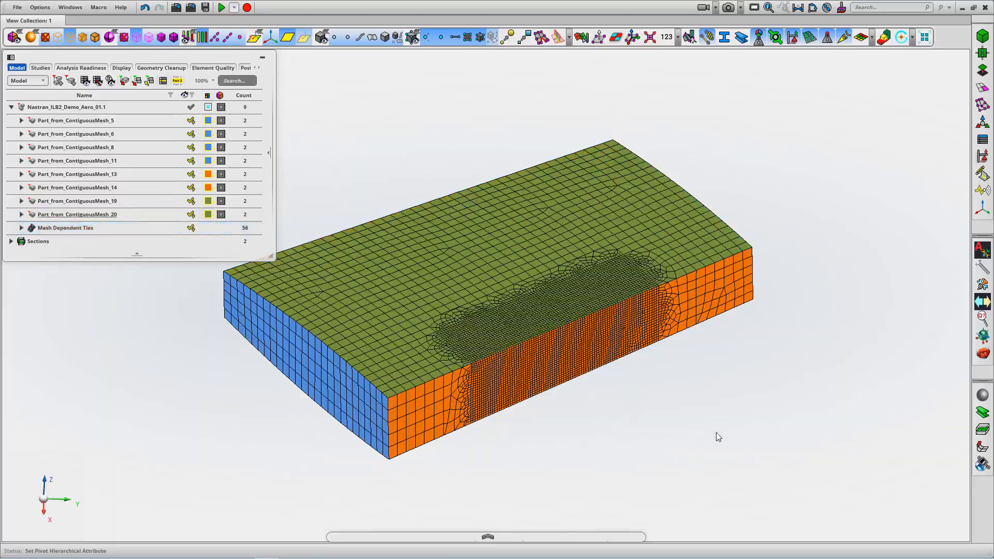
pyautogui.scroll(5, 547, 291)
pyautogui.scroll(-3, 576, 329)
pyautogui.moveTo(729, 326); pyautogui.dragTo(699, 384, button='middle')
pyautogui.scroll(-3, 668, 383)
pyautogui.scroll(1, 701, 394)
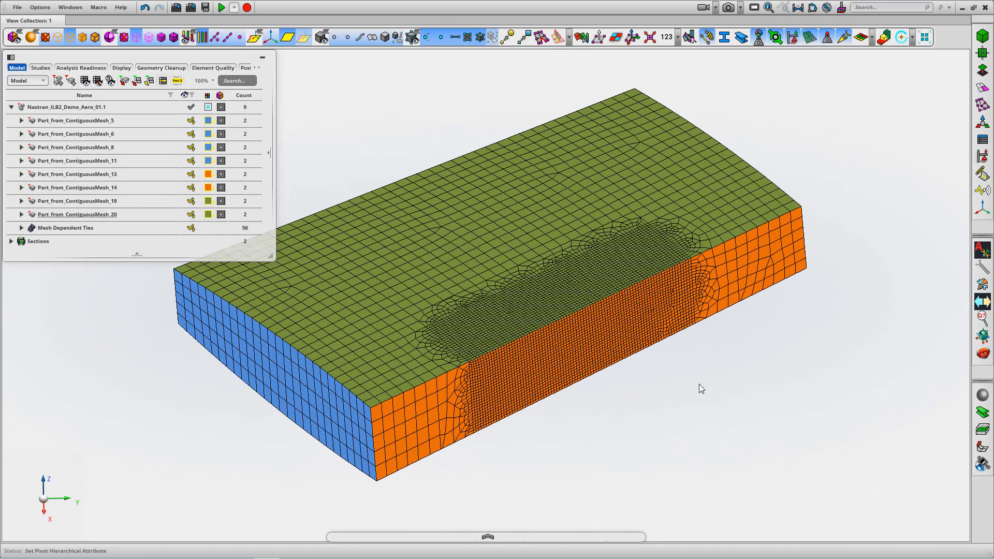
pyautogui.moveTo(835, 203); pyautogui.dragTo(860, 198, button='middle')
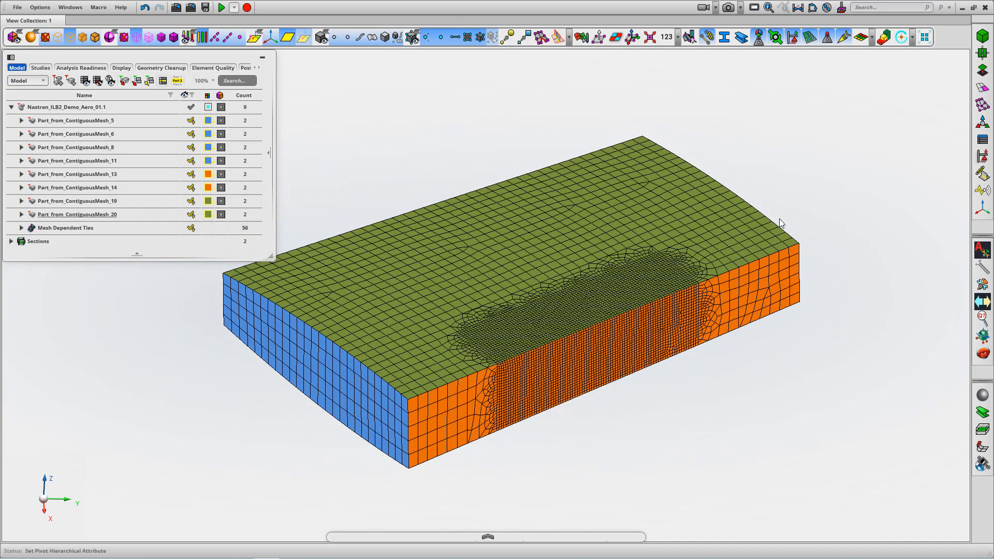
# Step: Start the Map spatial load utility and load Pressure_Data.csv from the 07.Pressure_Mapping folder as the source field
pyautogui.click(981, 251)
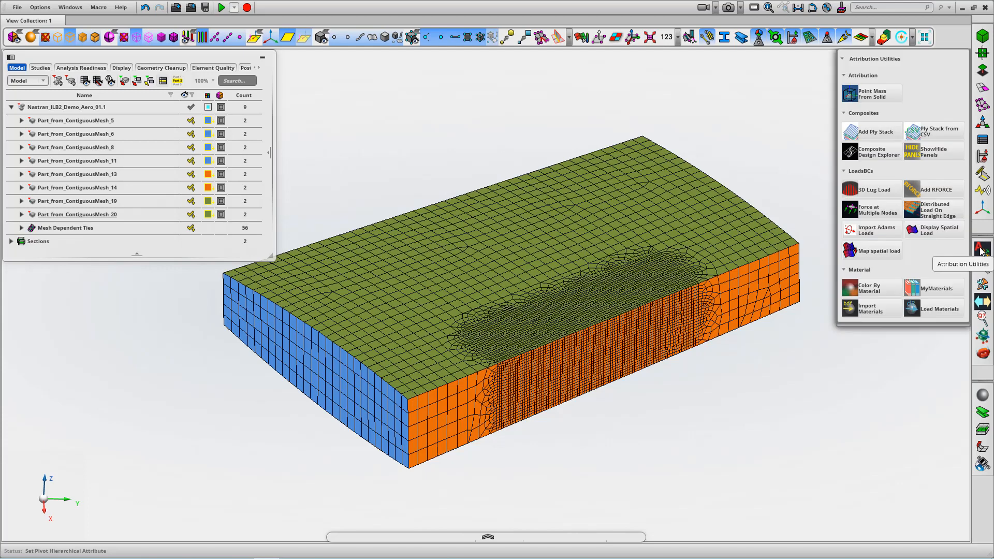
pyautogui.click(868, 252)
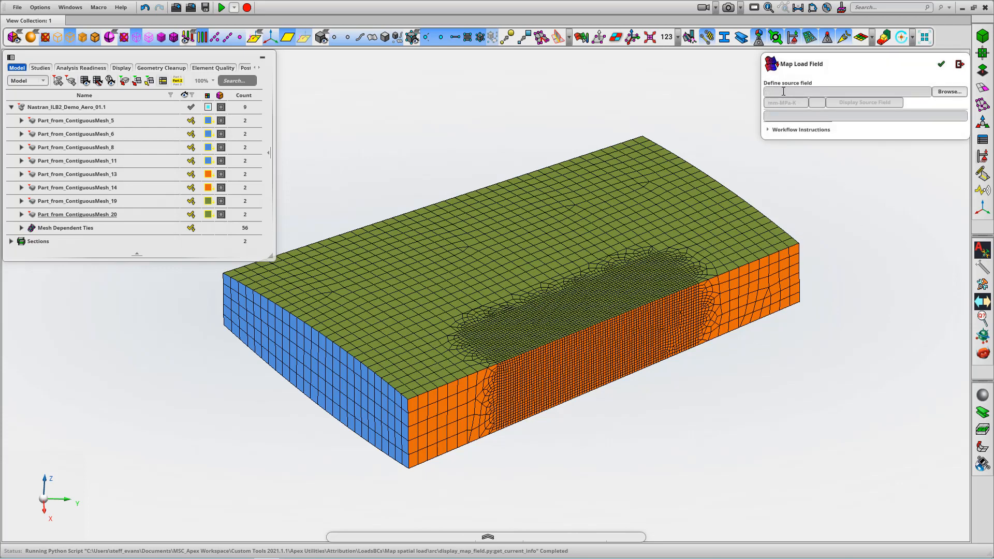
pyautogui.click(951, 95)
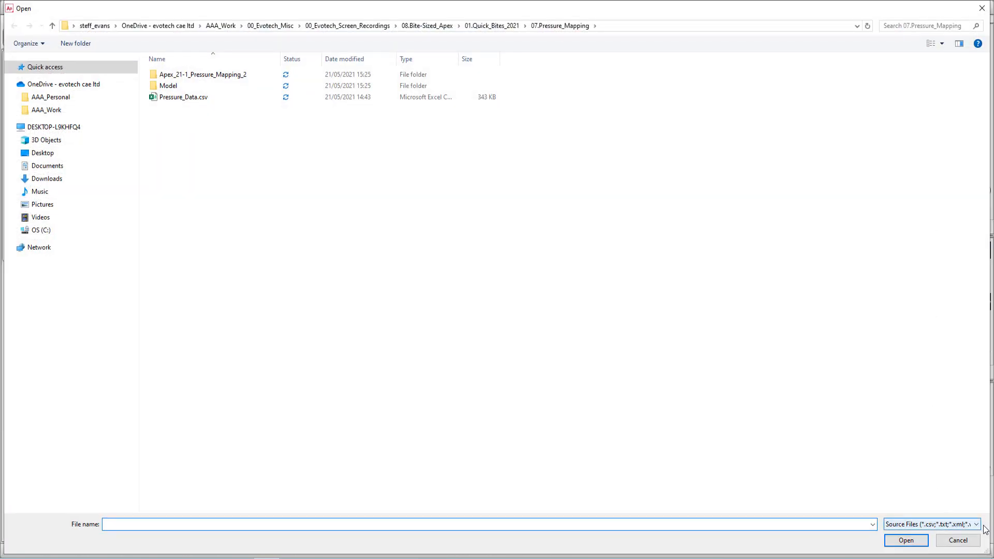
pyautogui.click(976, 524)
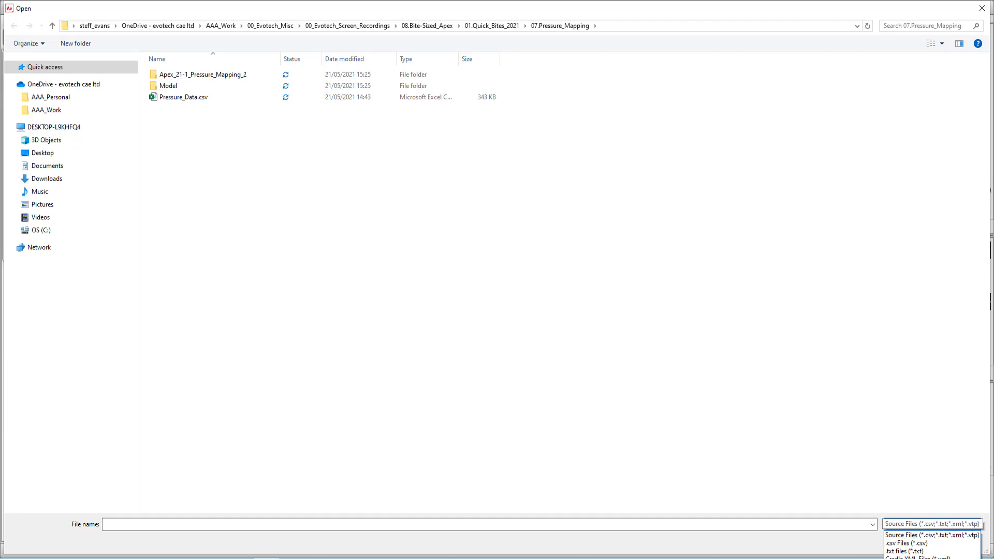
pyautogui.click(169, 98)
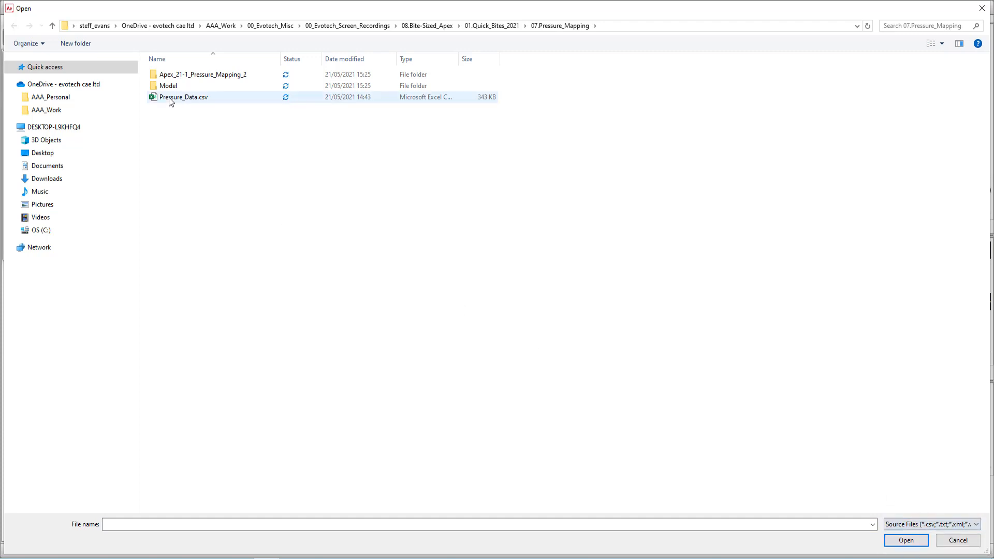
pyautogui.click(903, 542)
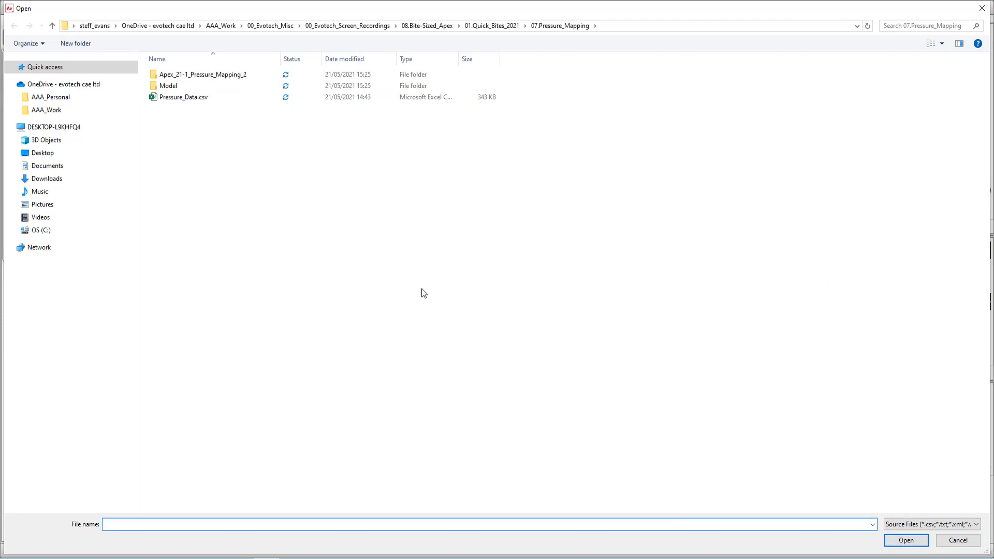
pyautogui.click(162, 98)
pyautogui.click(908, 541)
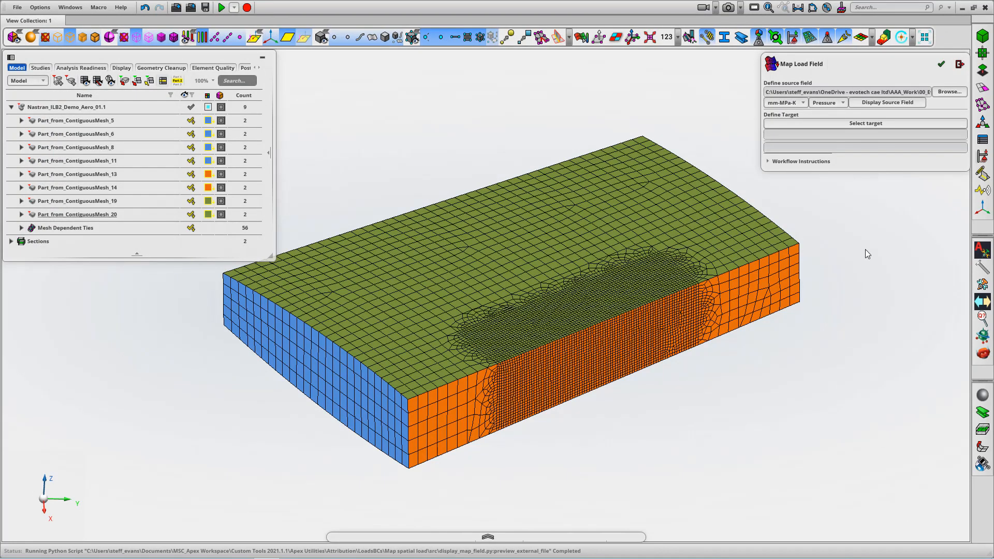
# Step: Set the source field's units to mm-MPa-K and its load type to Pressure
pyautogui.click(797, 103)
pyautogui.click(781, 244)
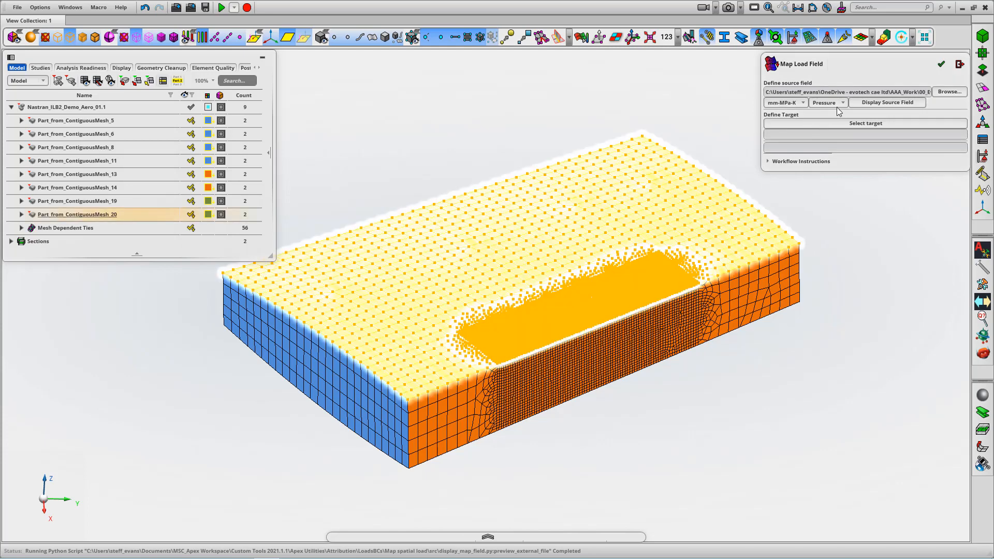
pyautogui.click(843, 103)
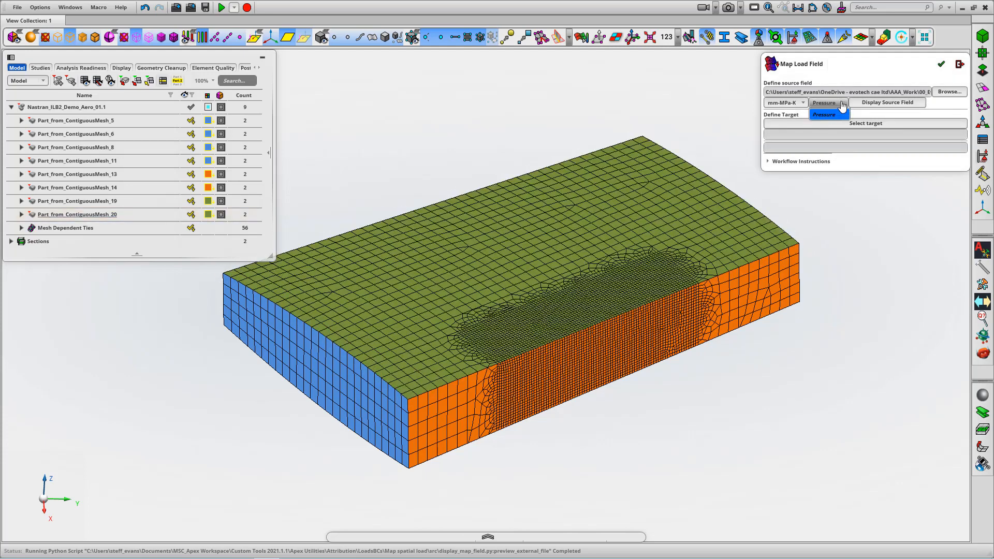
pyautogui.click(838, 114)
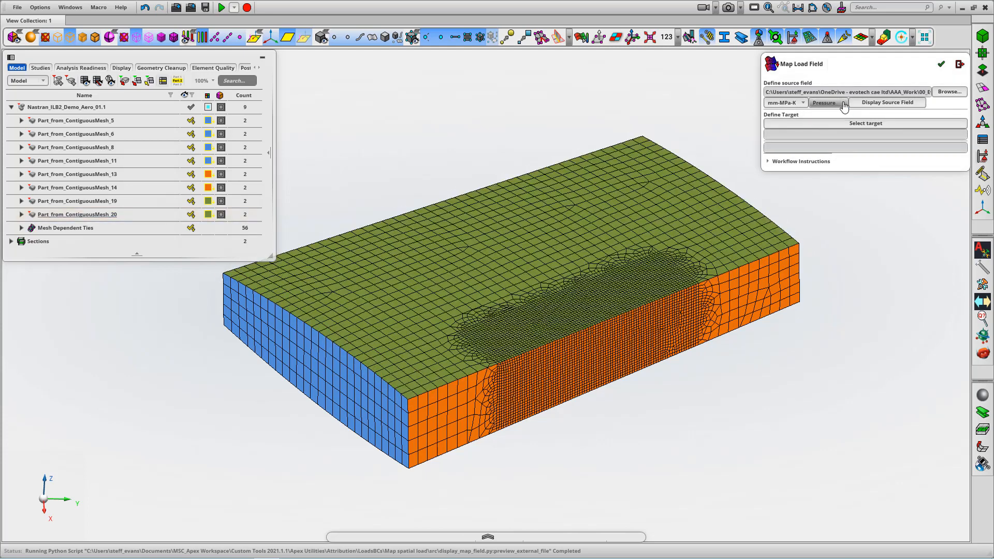
# Step: Display the source pressure field in an enlarged viewer, examine its distribution over the wing from several angles, and close the viewer
pyautogui.click(895, 102)
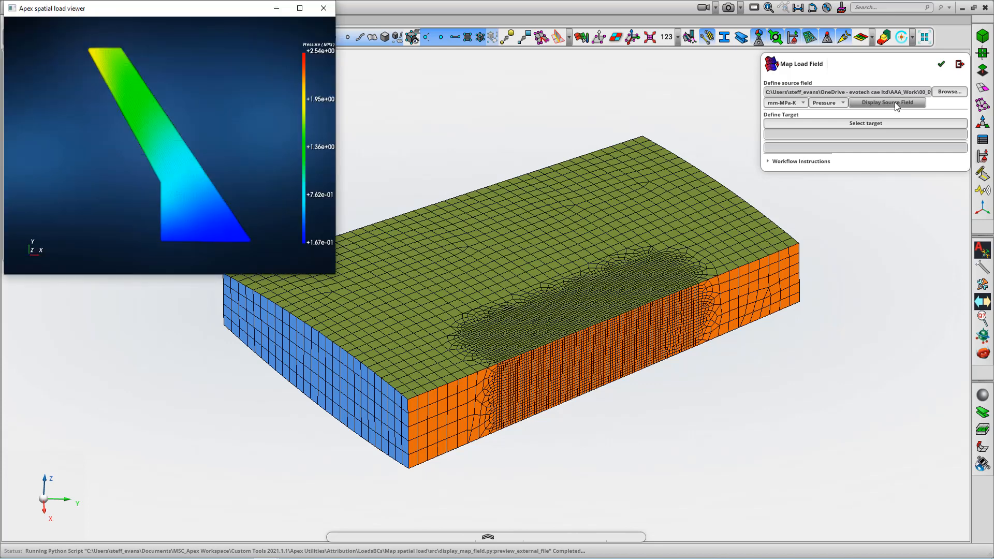
pyautogui.click(300, 8)
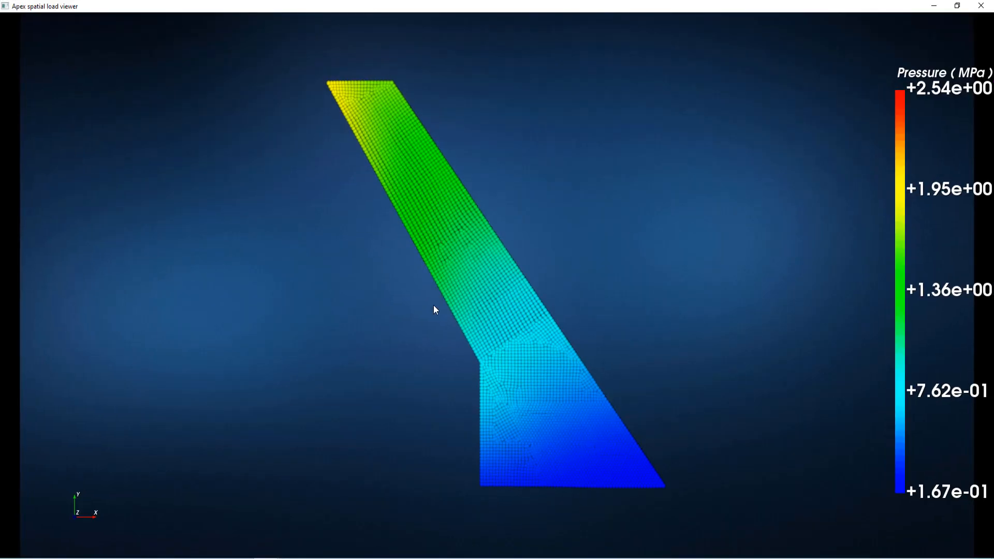
pyautogui.moveTo(434, 307); pyautogui.dragTo(701, 337)
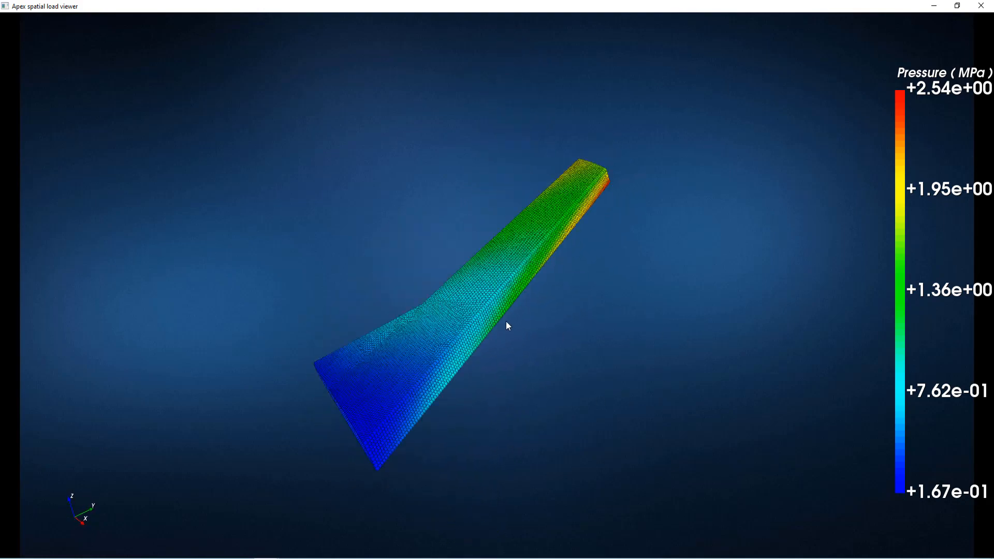
pyautogui.scroll(10, 505, 321)
pyautogui.moveTo(475, 284); pyautogui.dragTo(384, 298)
pyautogui.scroll(4, 598, 379)
pyautogui.scroll(-9, 598, 379)
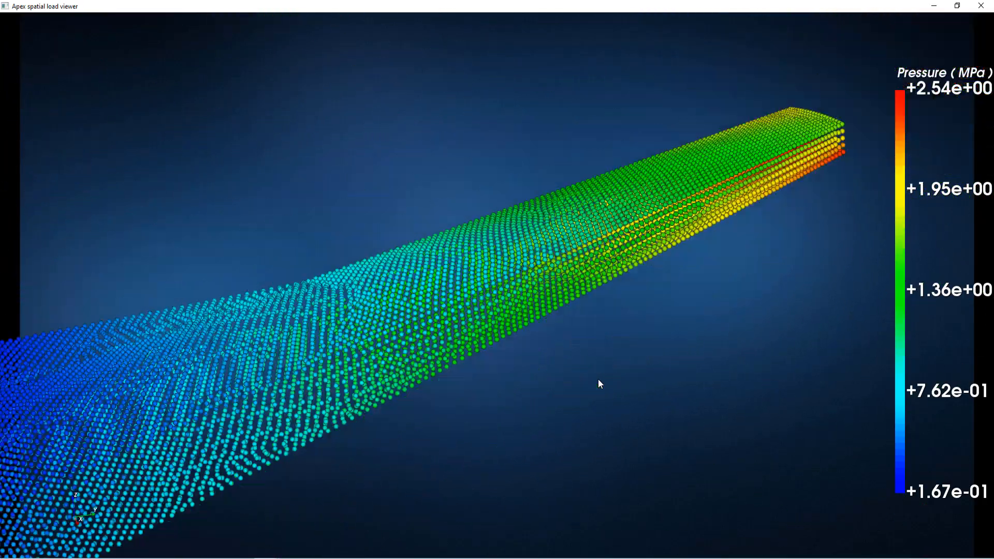
pyautogui.scroll(-1, 598, 379)
pyautogui.moveTo(670, 255); pyautogui.dragTo(717, 217, button='middle')
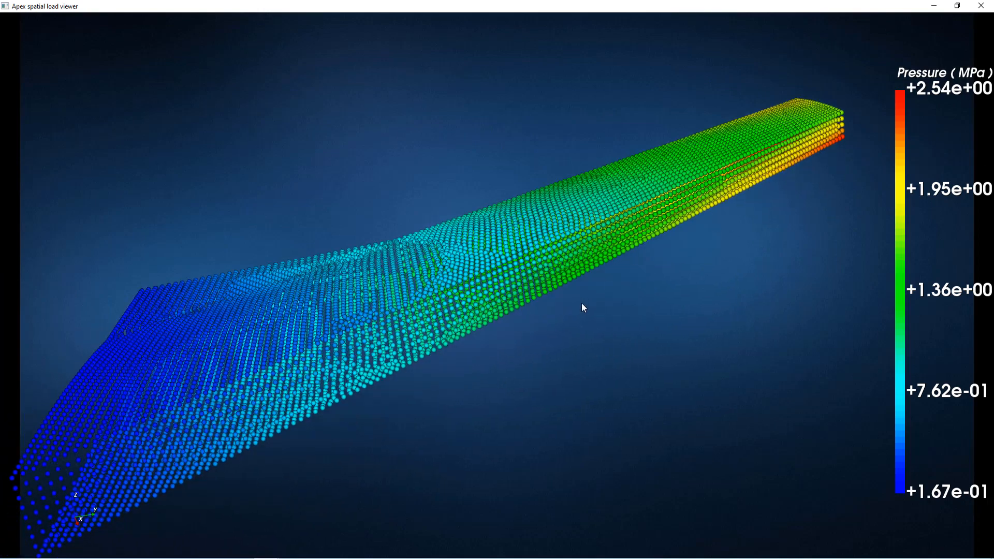
pyautogui.moveTo(582, 307); pyautogui.dragTo(632, 300)
pyautogui.scroll(3, 631, 298)
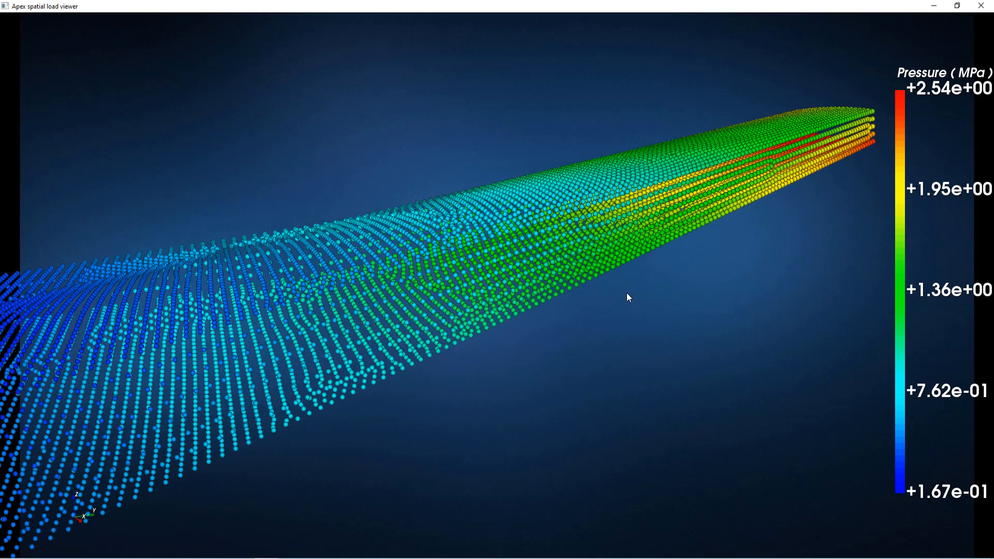
pyautogui.scroll(-5, 627, 298)
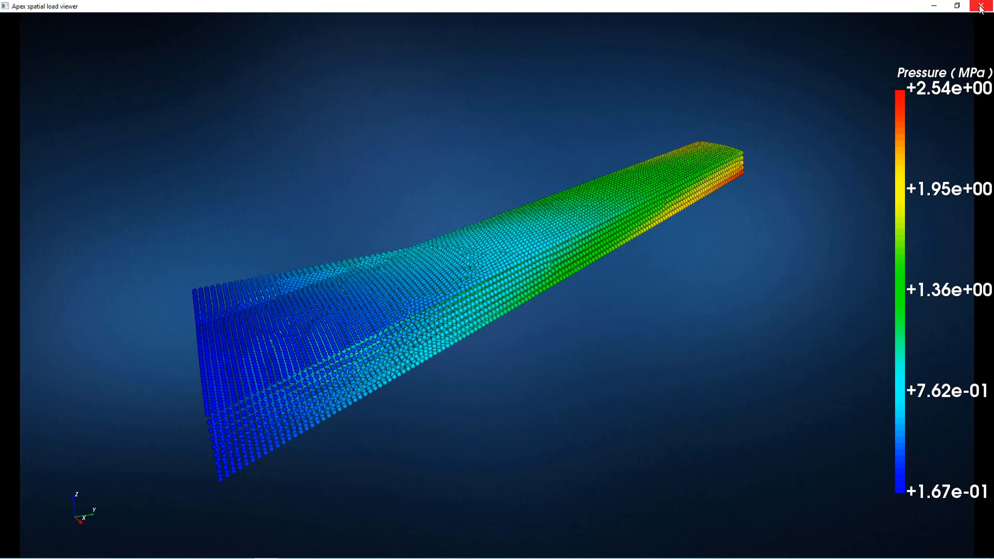
pyautogui.click(980, 6)
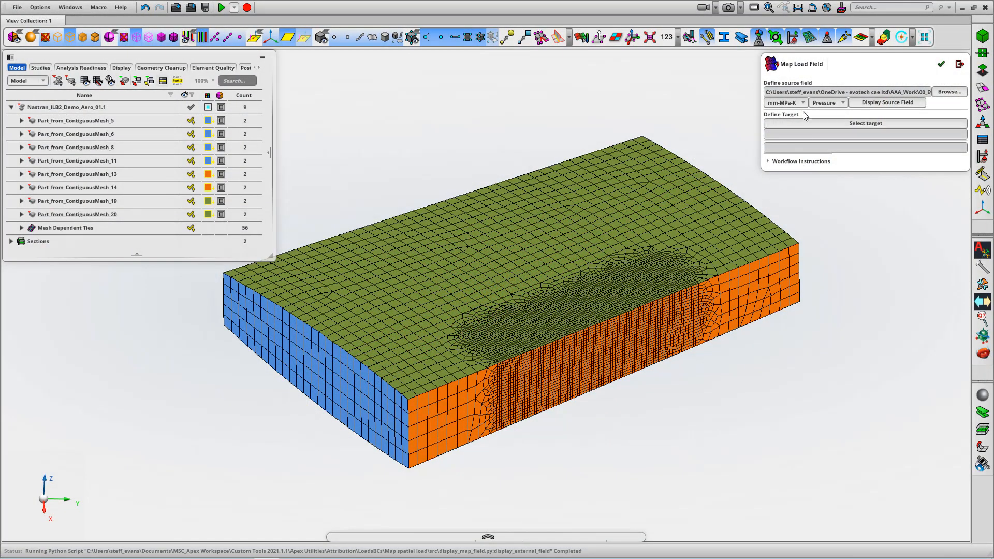
# Step: Select the upper and lower skin surface meshes of the wing box as the mapping target
pyautogui.click(796, 125)
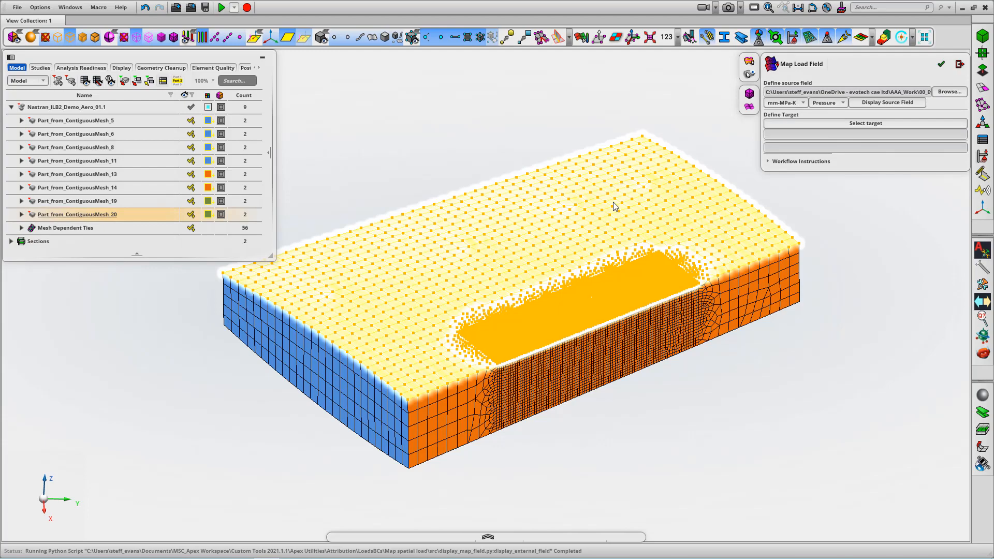
pyautogui.click(613, 206)
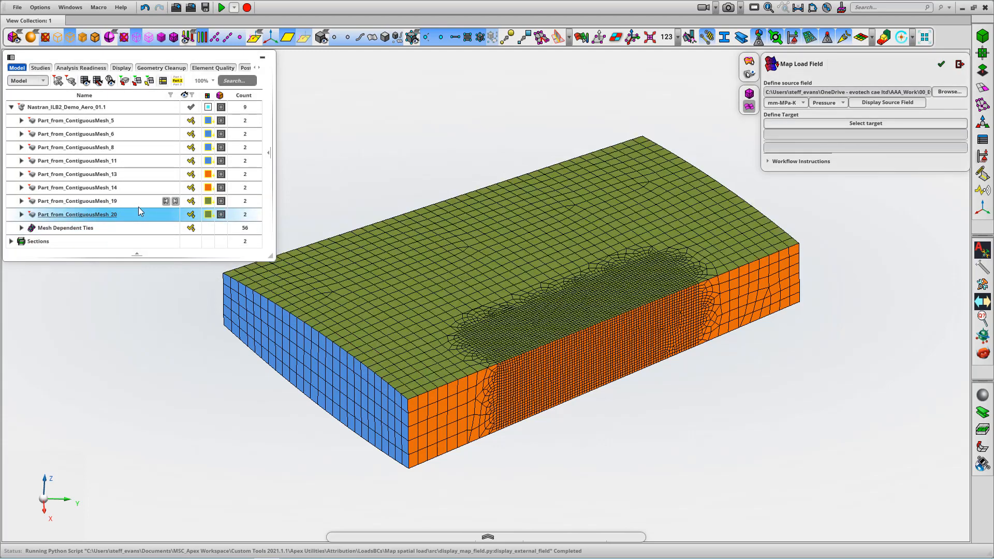
pyautogui.click(128, 203)
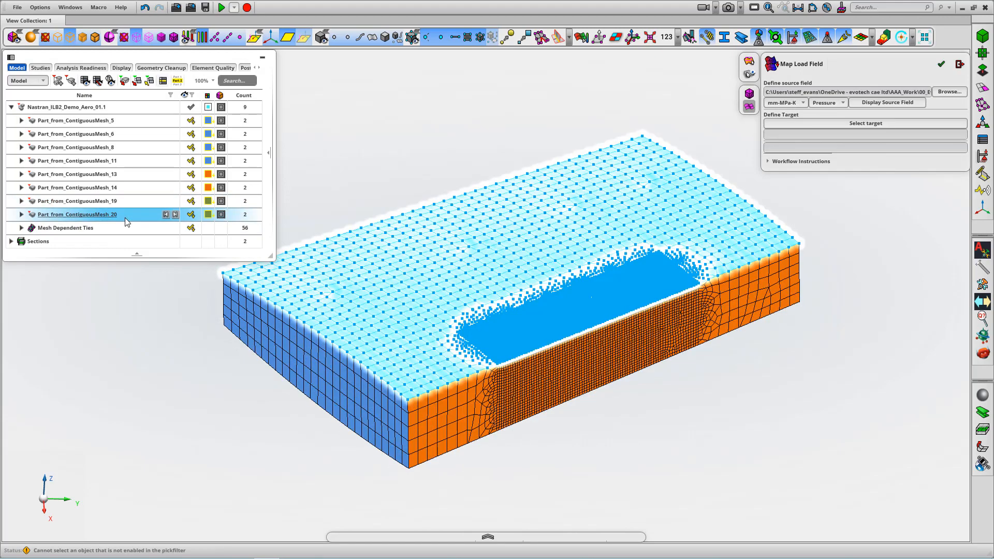
pyautogui.moveTo(487, 138)
pyautogui.mouseDown(button='middle')
pyautogui.moveTo(484, 123)
pyautogui.moveTo(485, 136)
pyautogui.mouseUp(button='middle')
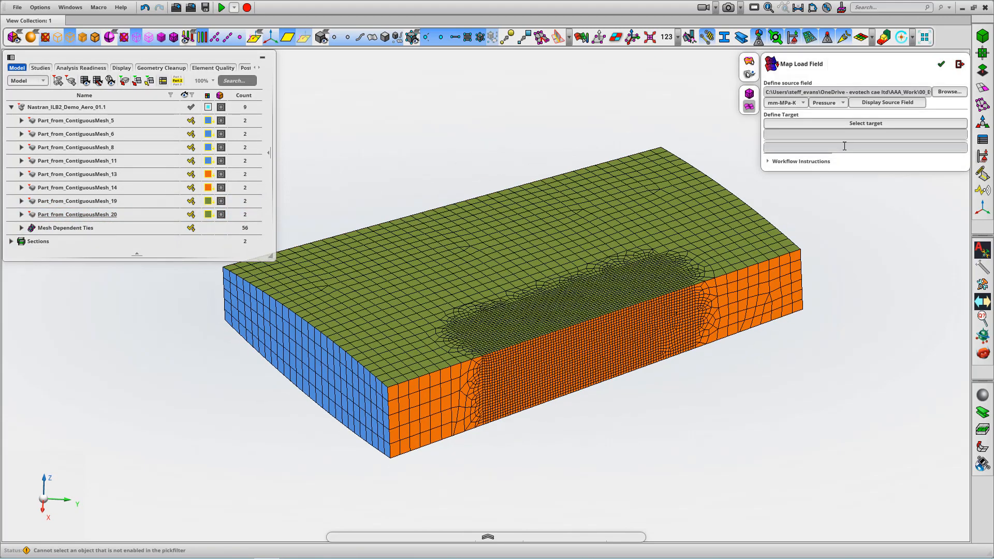
pyautogui.click(787, 123)
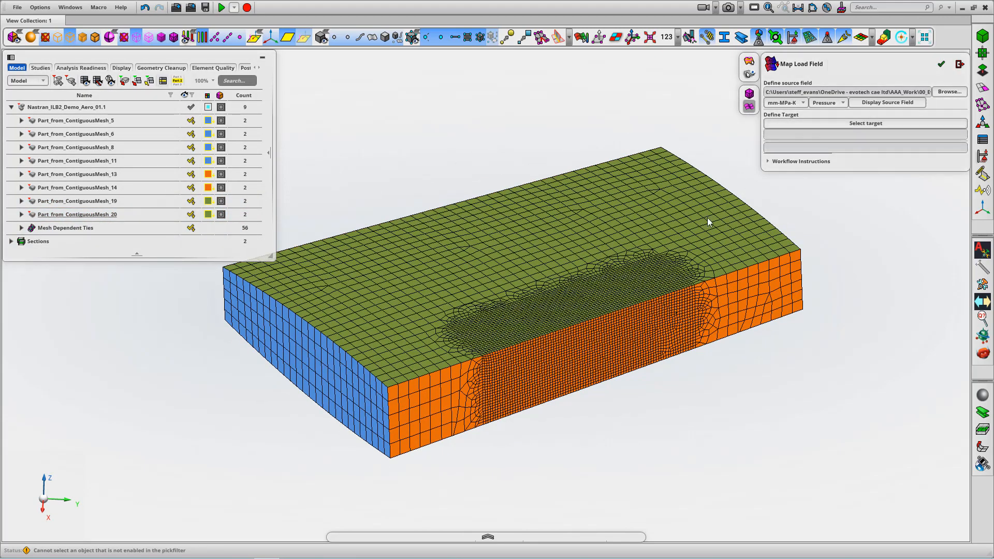
pyautogui.click(707, 219)
pyautogui.moveTo(808, 355); pyautogui.dragTo(804, 316, button='middle')
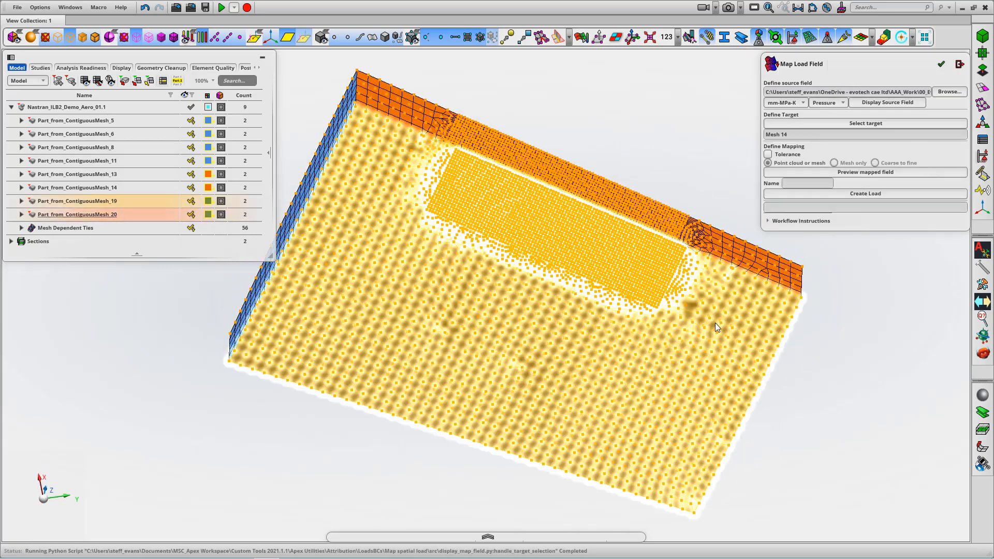
pyautogui.moveTo(716, 326); pyautogui.dragTo(872, 361, button='middle')
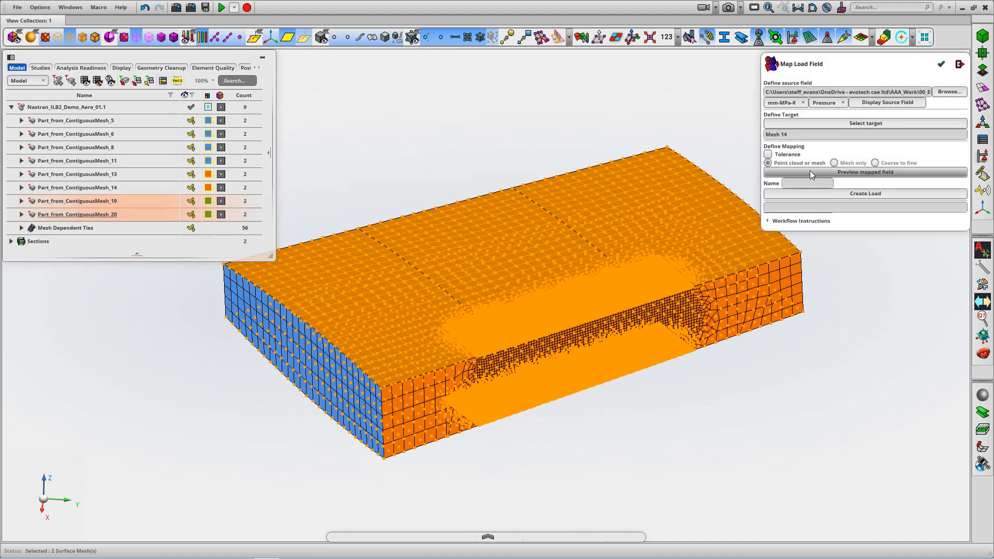
# Step: Preview the mapped pressure field in an enlarged viewer and examine its distribution over the upper and lower skins
pyautogui.click(834, 172)
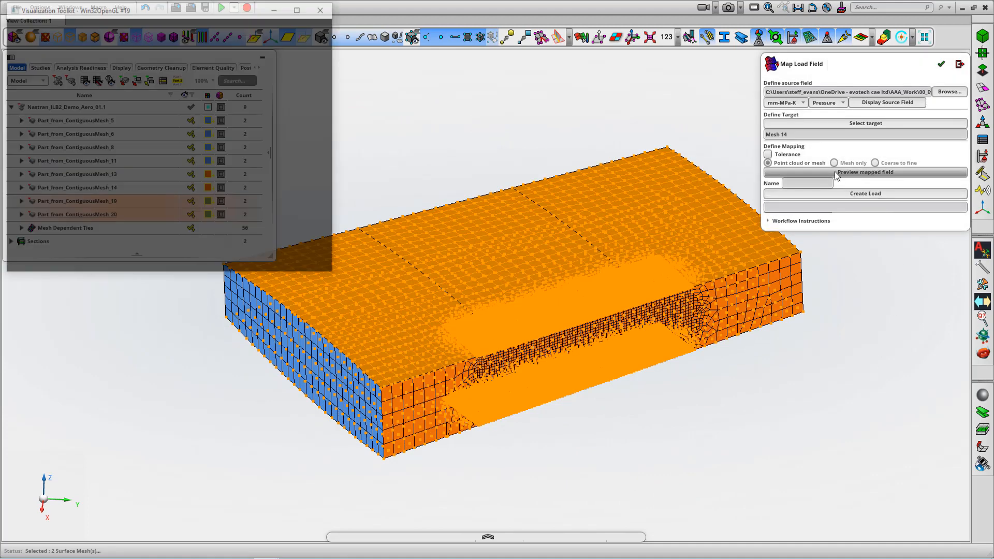
pyautogui.click(299, 8)
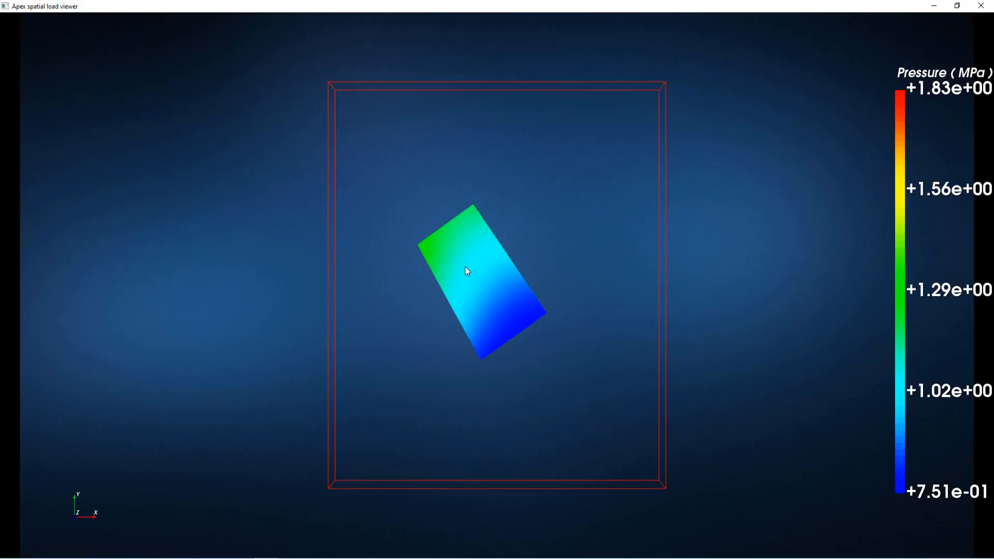
pyautogui.moveTo(465, 267); pyautogui.dragTo(451, 289, button='middle')
pyautogui.moveTo(454, 282); pyautogui.dragTo(334, 256)
pyautogui.scroll(5, 513, 288)
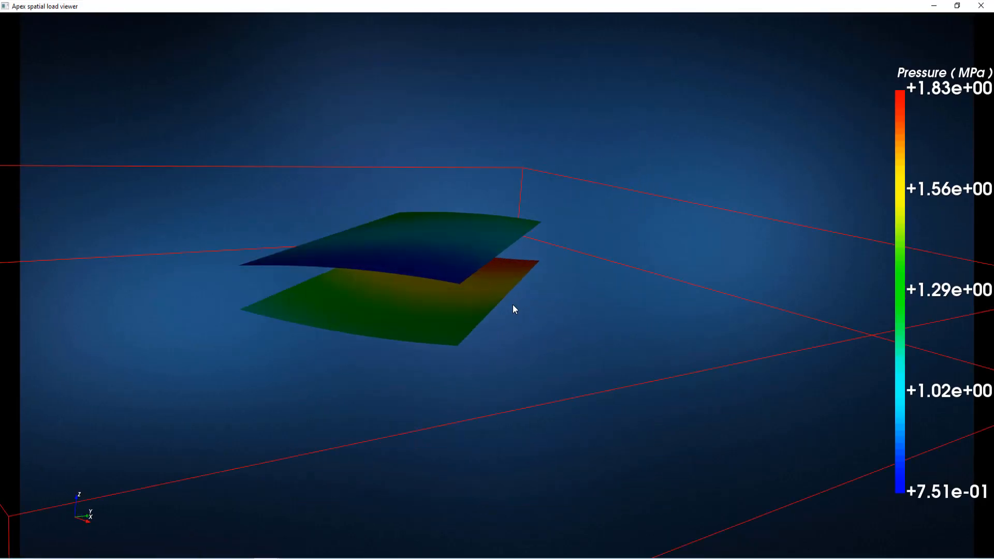
pyautogui.moveTo(515, 308); pyautogui.dragTo(337, 328)
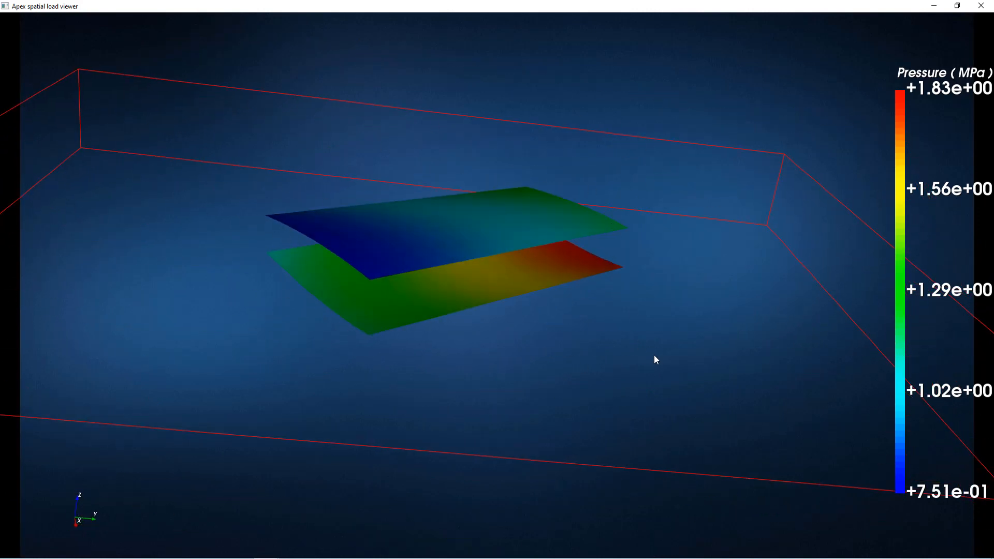
# Step: Close the mapped field preview, create the mapped load with the name Pressure, and exit the load mapping tool
pyautogui.click(981, 6)
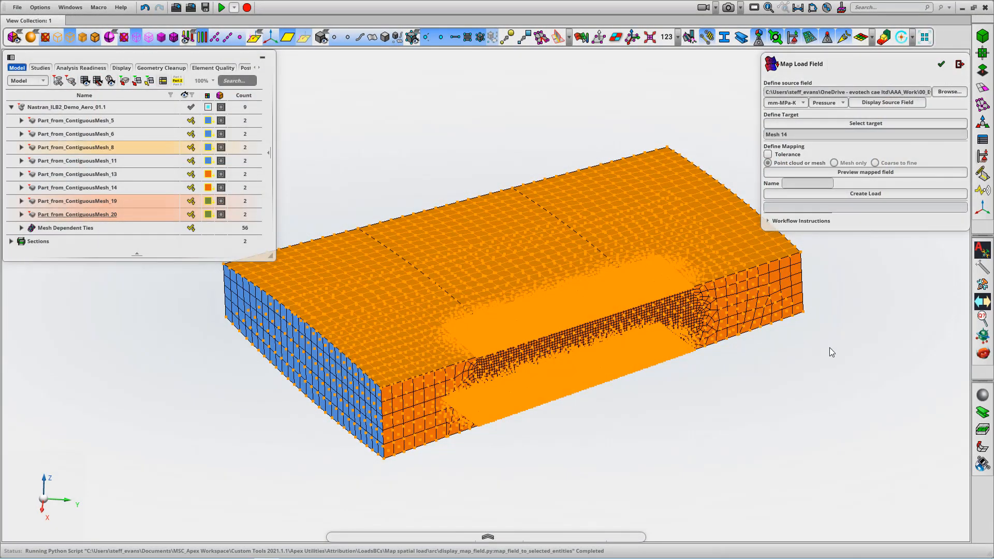
pyautogui.click(796, 183)
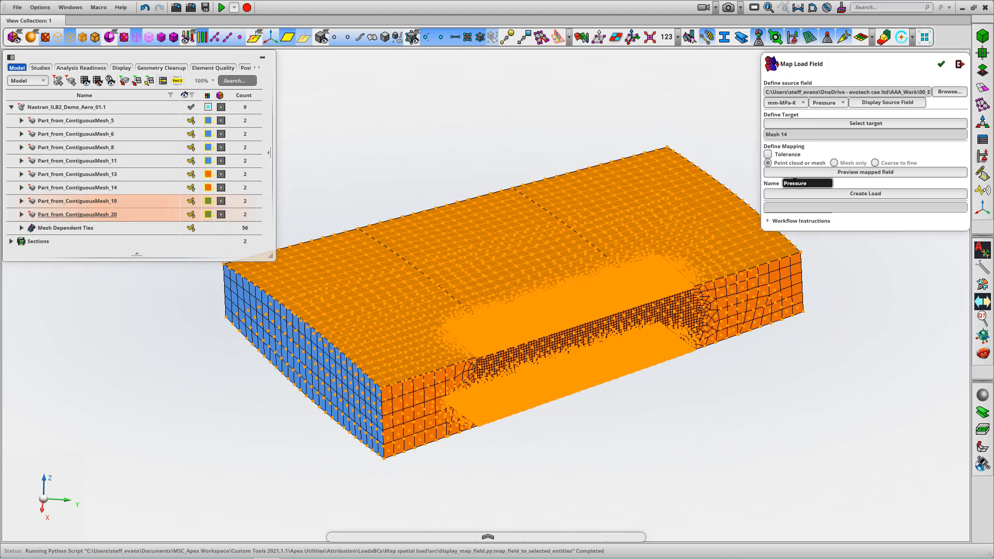
pyautogui.click(804, 196)
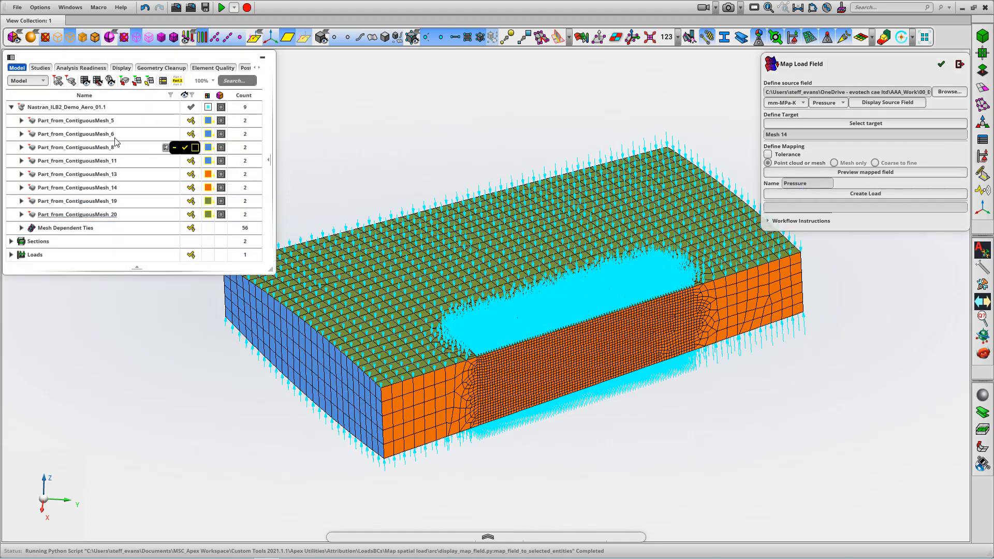
pyautogui.click(959, 65)
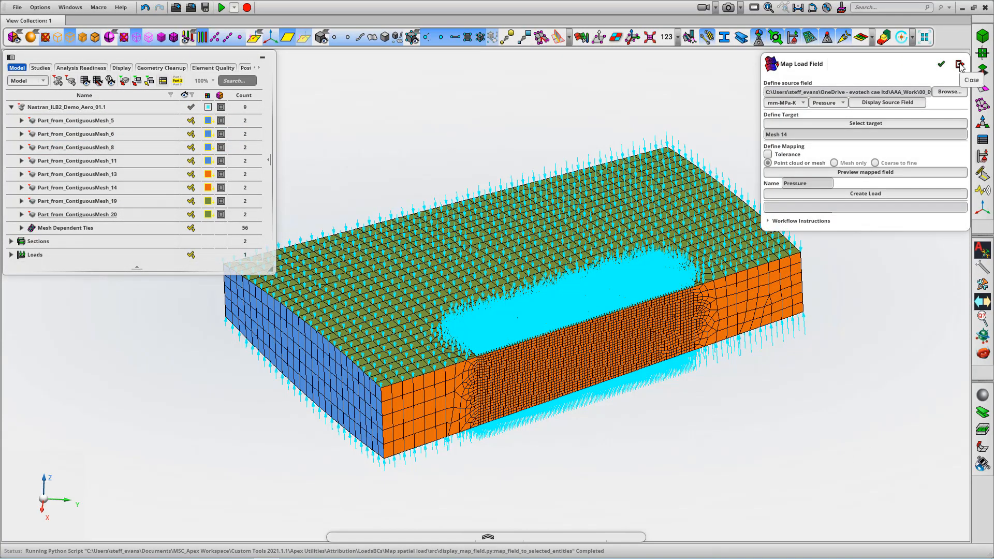
# Step: Open the definition of the Pressure 1 load from the model's loads to review it, and close it without changes
pyautogui.moveTo(506, 150); pyautogui.dragTo(450, 136, button='middle')
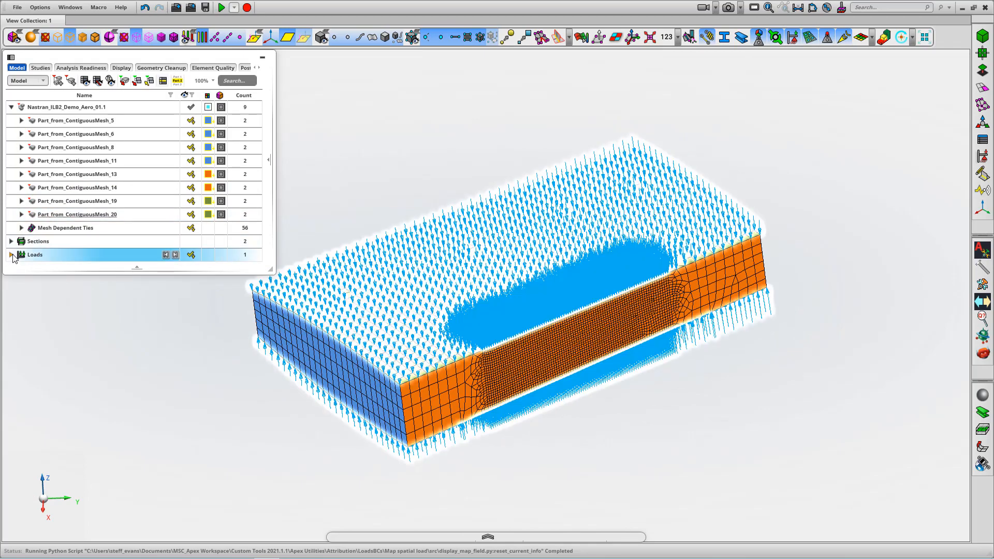
pyautogui.click(11, 255)
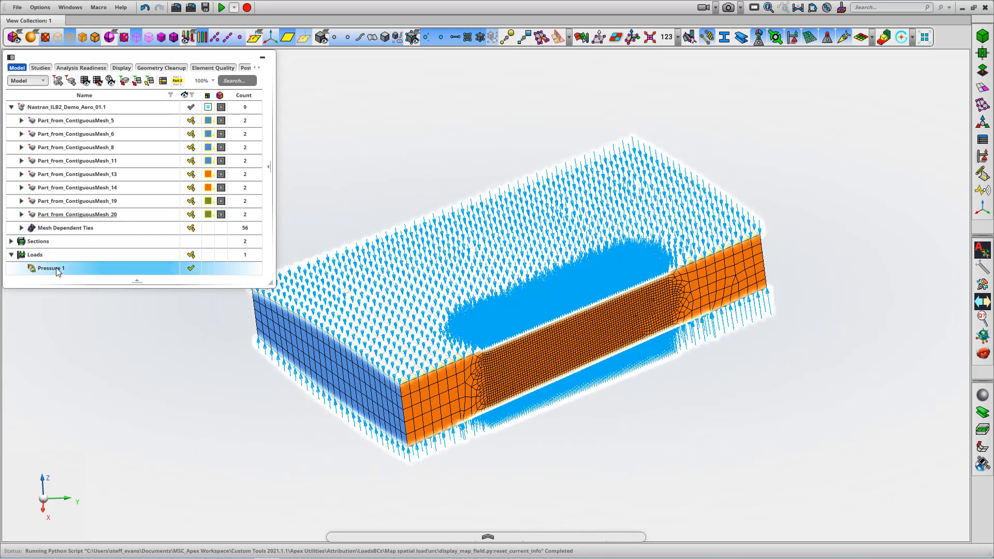
pyautogui.doubleClick(52, 269)
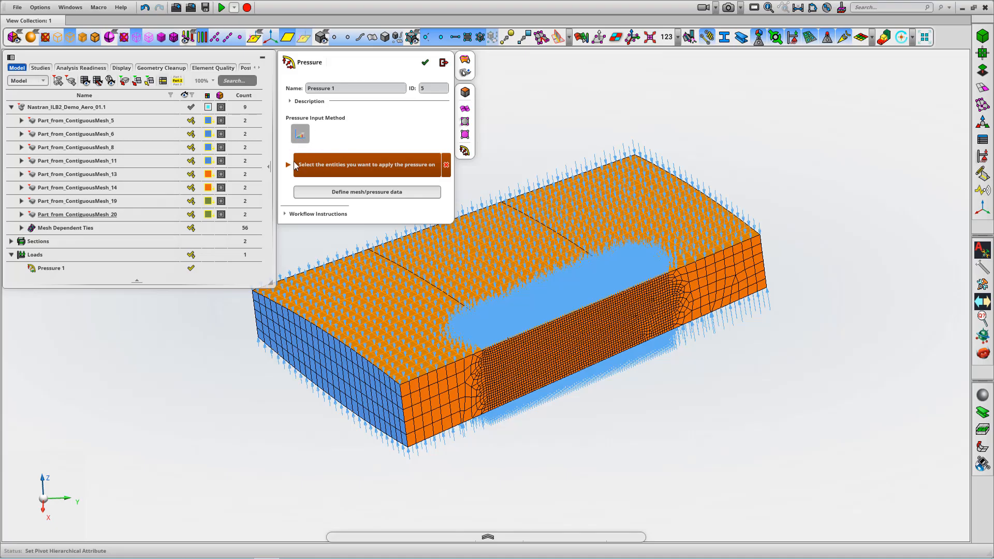
pyautogui.click(444, 63)
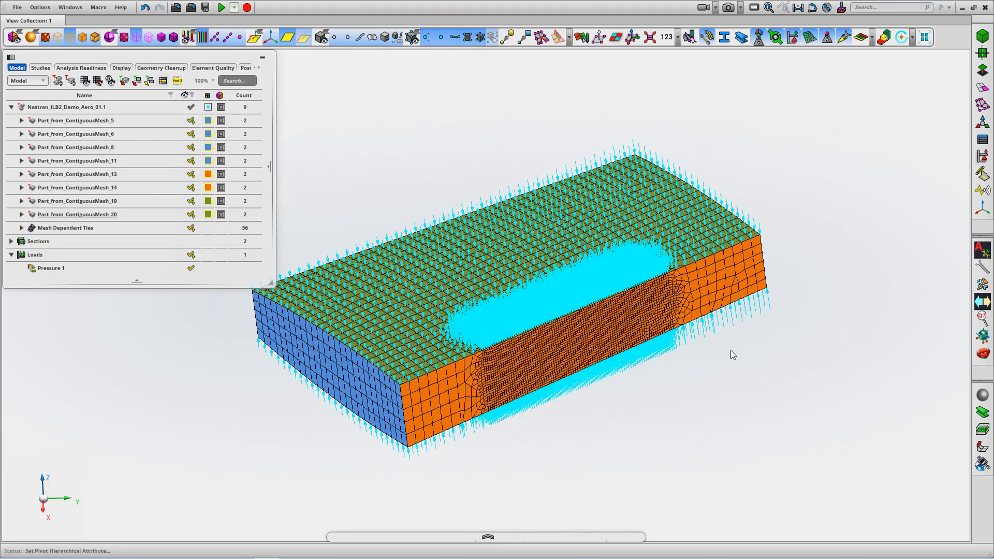
# Step: Examine the pressure arrows on the wing box skins and hide the load symbols
pyautogui.moveTo(732, 350); pyautogui.dragTo(533, 251, button='middle')
pyautogui.scroll(3, 535, 302)
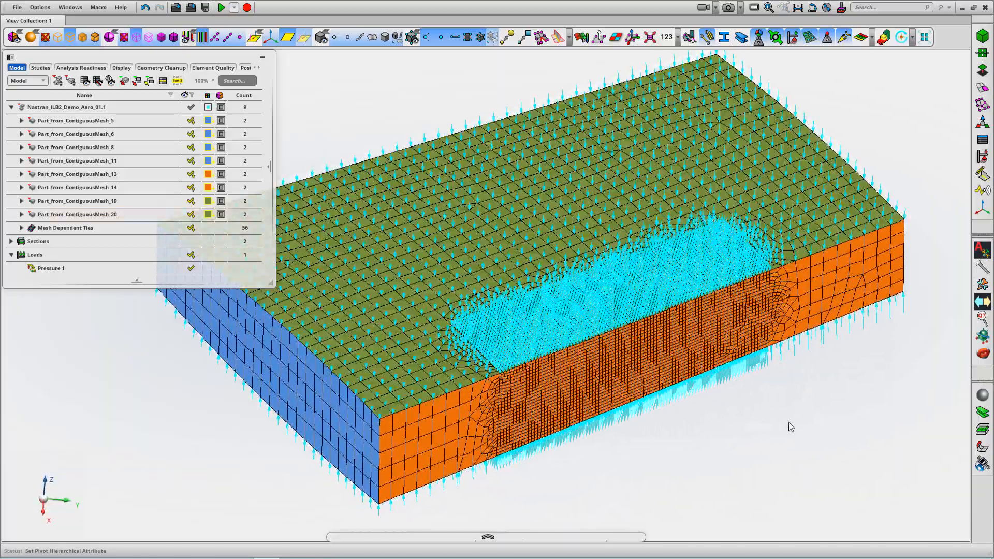
pyautogui.moveTo(788, 423); pyautogui.dragTo(703, 334, button='middle')
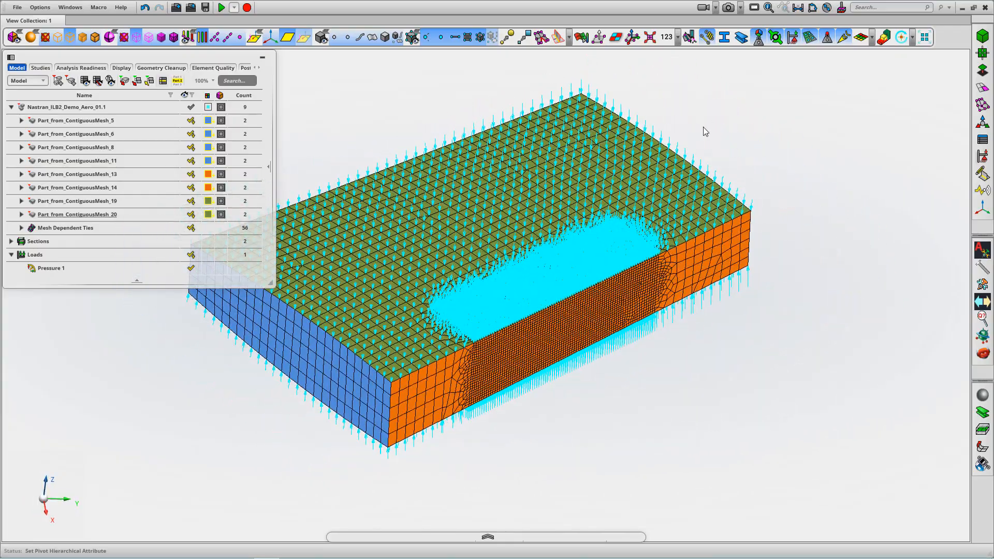
pyautogui.click(795, 36)
pyautogui.moveTo(783, 104); pyautogui.dragTo(822, 144, button='middle')
pyautogui.scroll(-1, 822, 144)
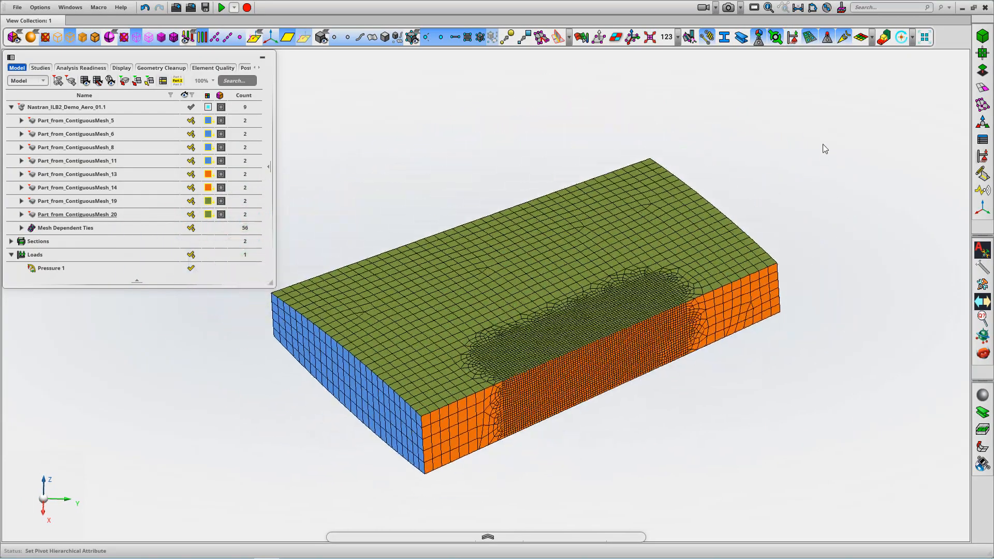
# Step: Display the Pressure 1 load as a colour fringe with the Display Spatial Load tool
pyautogui.click(982, 253)
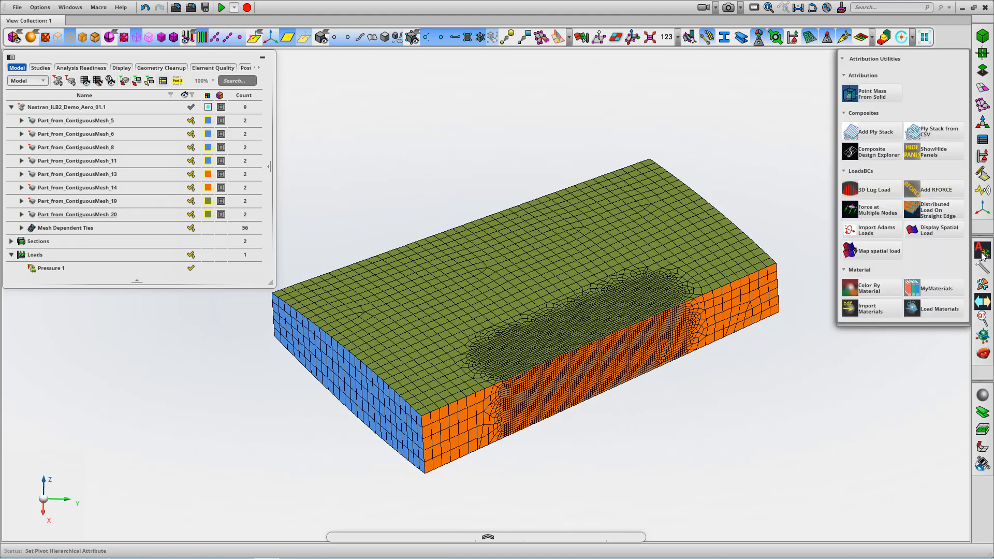
pyautogui.click(934, 233)
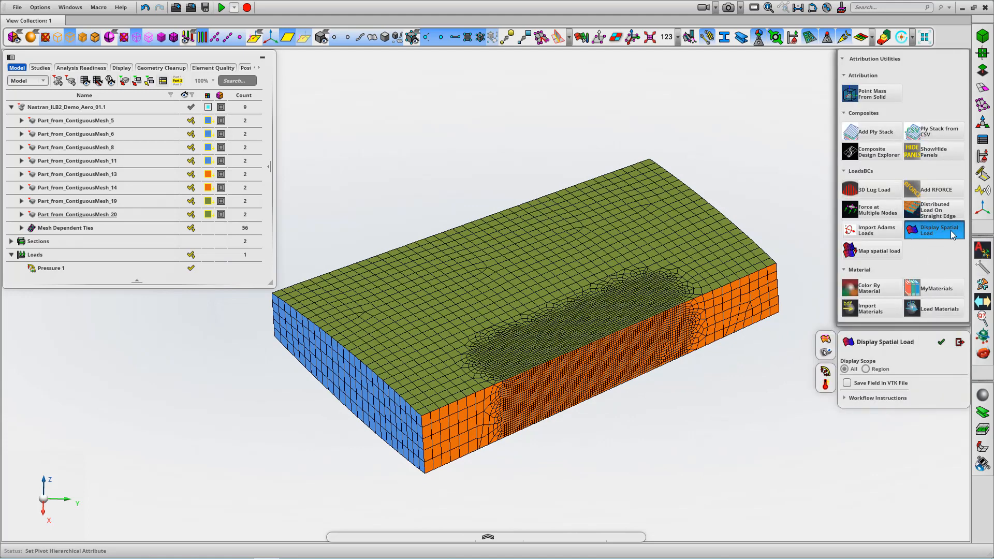
pyautogui.moveTo(962, 234)
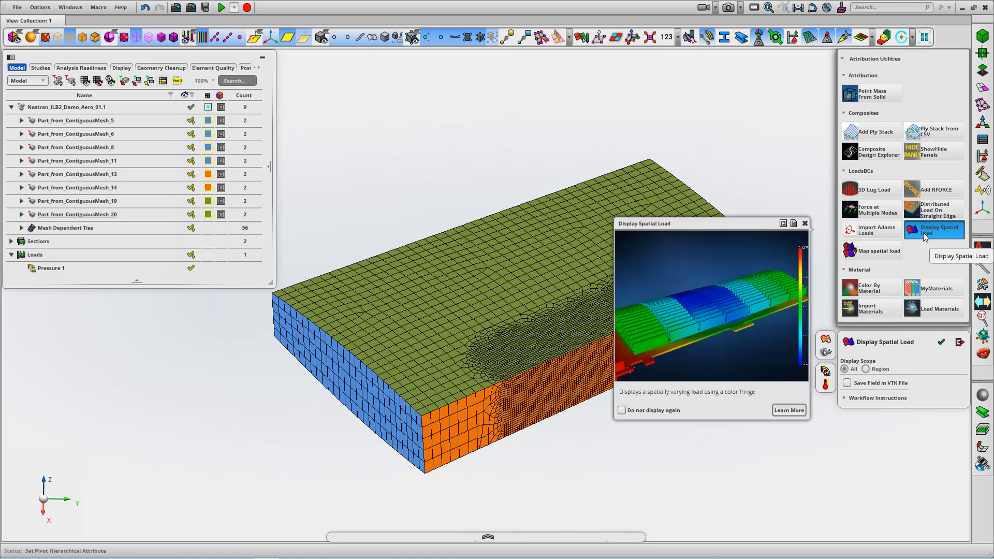
pyautogui.click(58, 271)
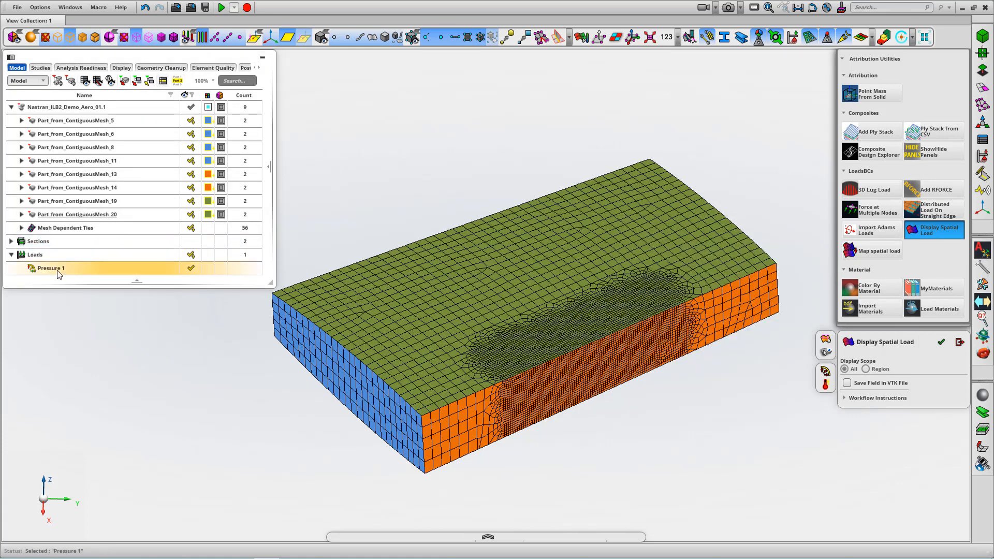
pyautogui.click(942, 342)
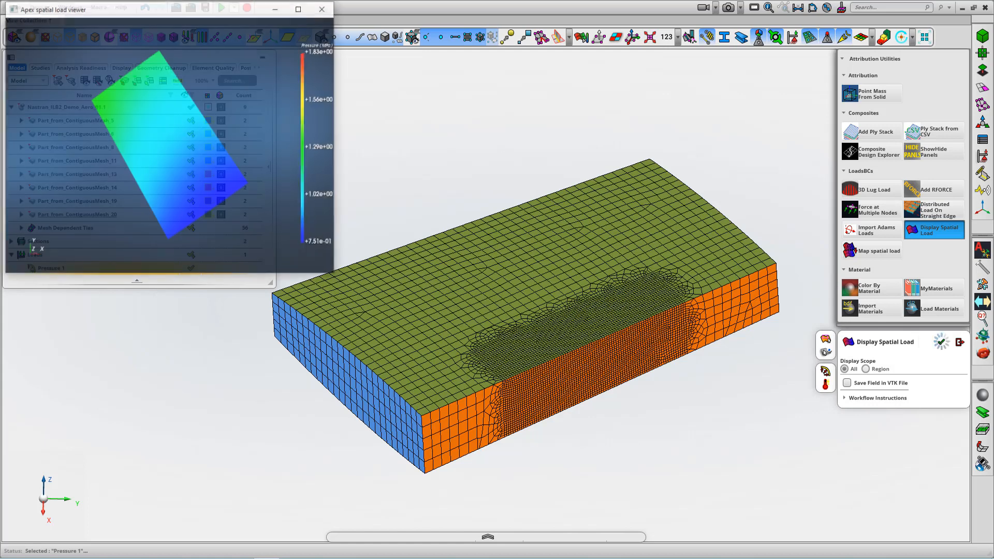
# Step: Enlarge the spatial load viewer, examine the applied pressure distribution on the wing box from another angle, and close the viewer
pyautogui.click(298, 9)
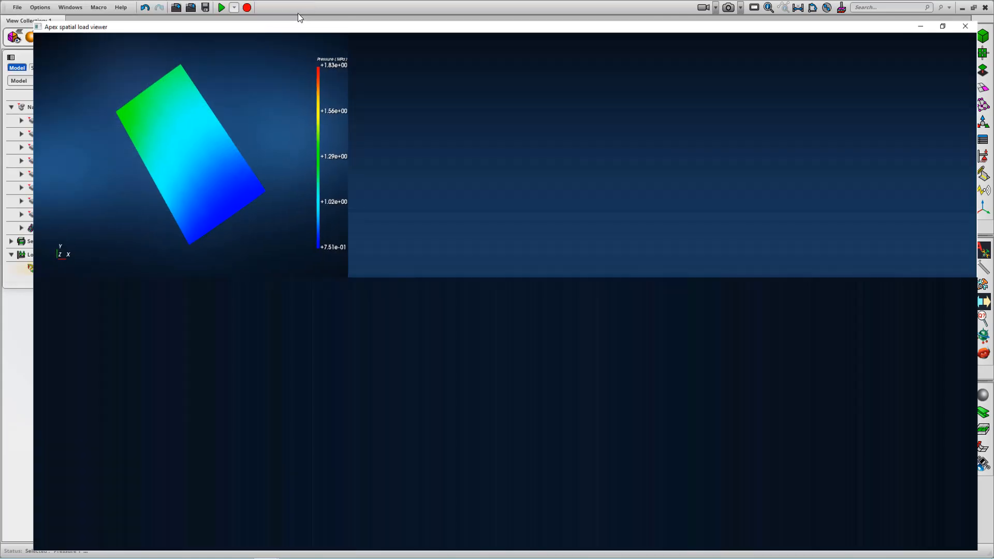
pyautogui.moveTo(454, 189); pyautogui.dragTo(822, 259)
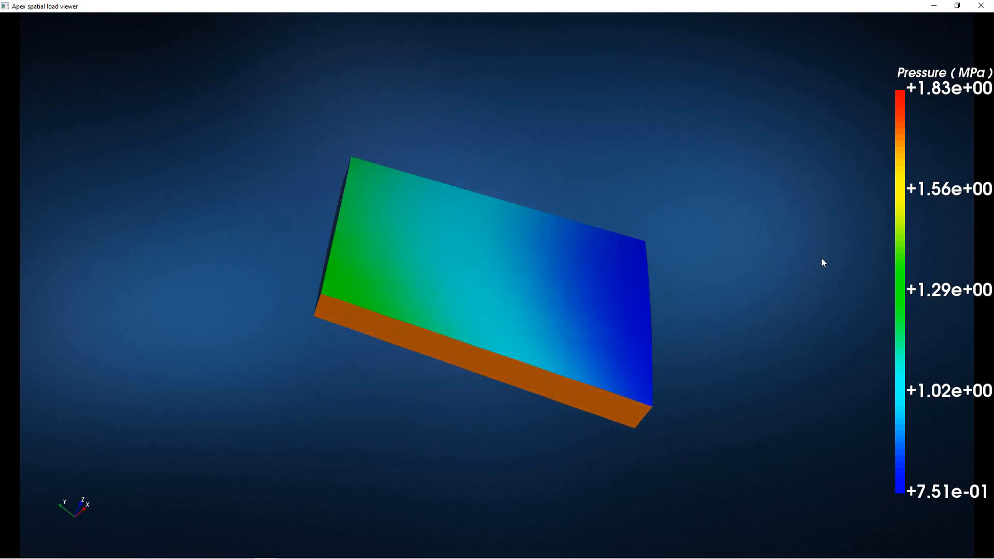
pyautogui.click(982, 6)
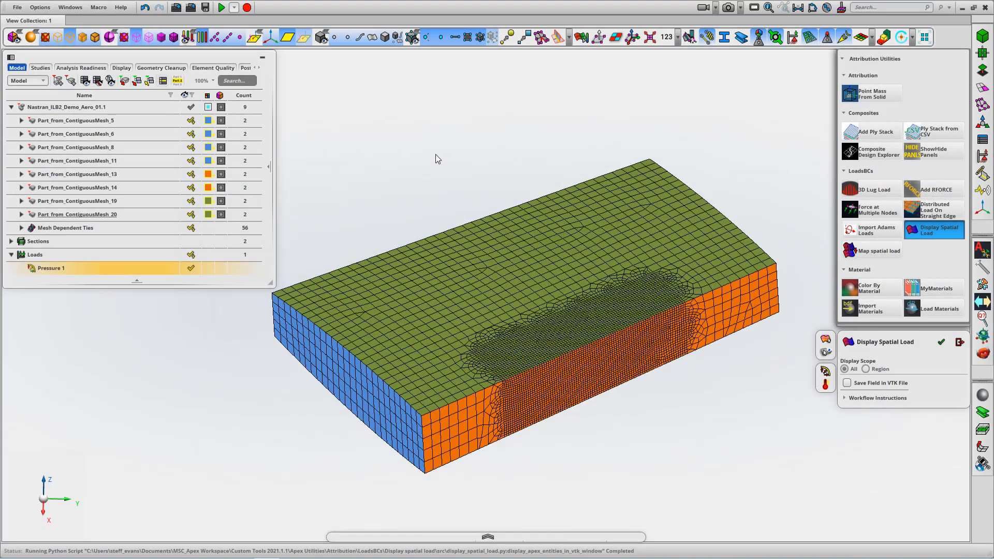